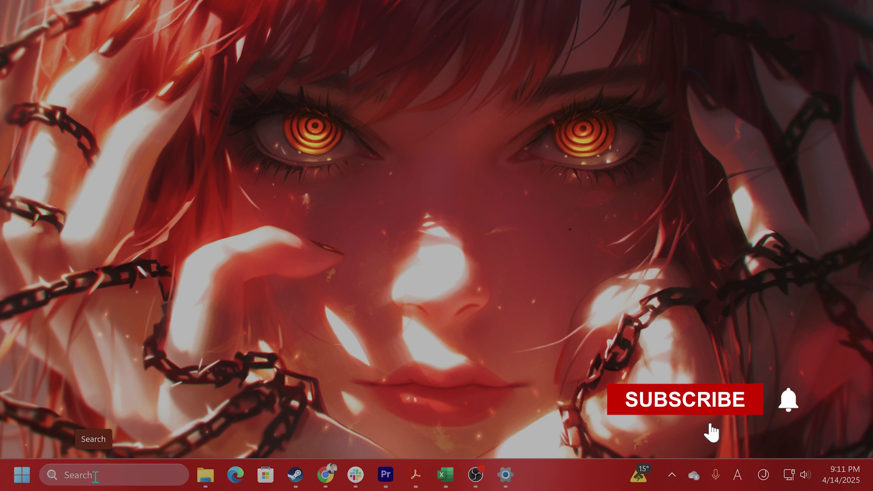
Open Settings and view the System > About specifications, showing Windows 11 Home 24H2.
{"action": "left_click", "coordinate": [96, 475]}
{"action": "type", "text": "se"}
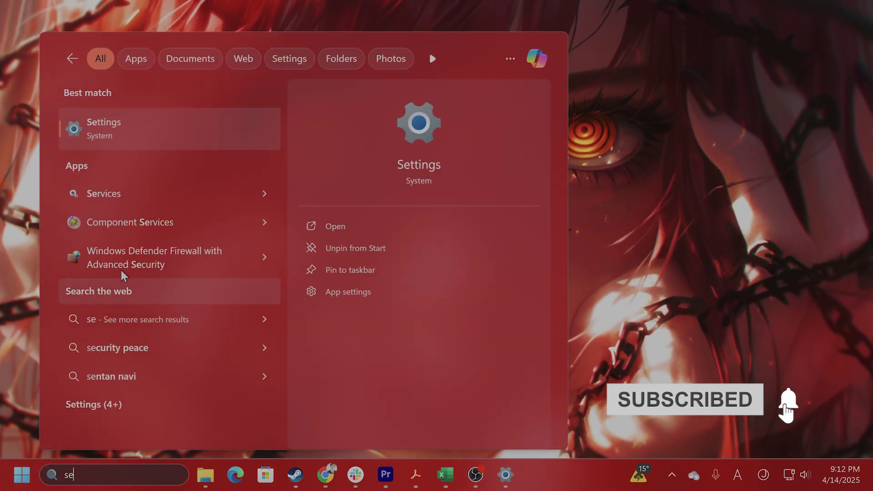
{"action": "type", "text": "t"}
{"action": "left_click", "coordinate": [122, 128]}
{"action": "left_click", "coordinate": [116, 171]}
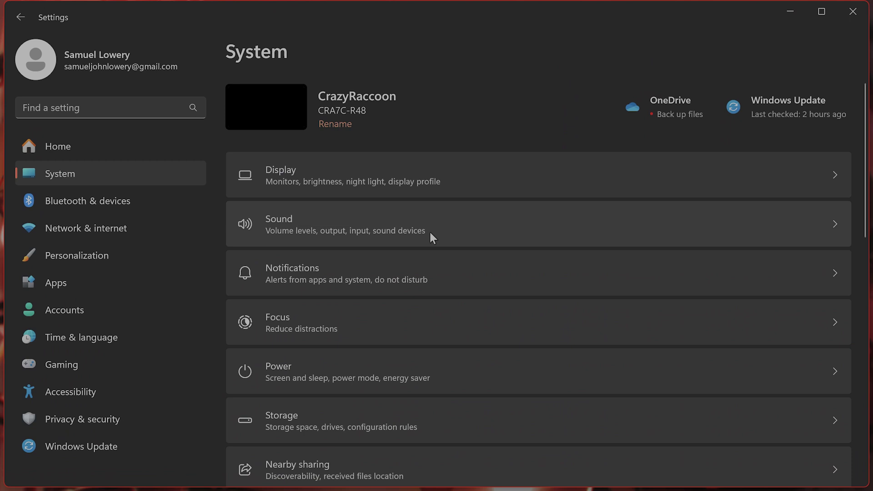
{"action": "scroll", "coordinate": [474, 273], "scroll_direction": "down", "scroll_amount": 6}
{"action": "left_click", "coordinate": [402, 436]}
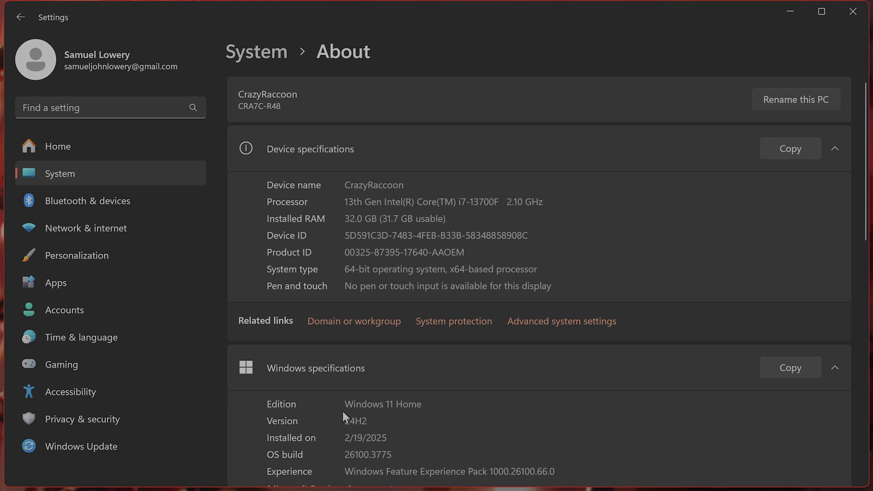
Close Settings and launch Command Prompt as administrator.
{"action": "left_click", "coordinate": [853, 11]}
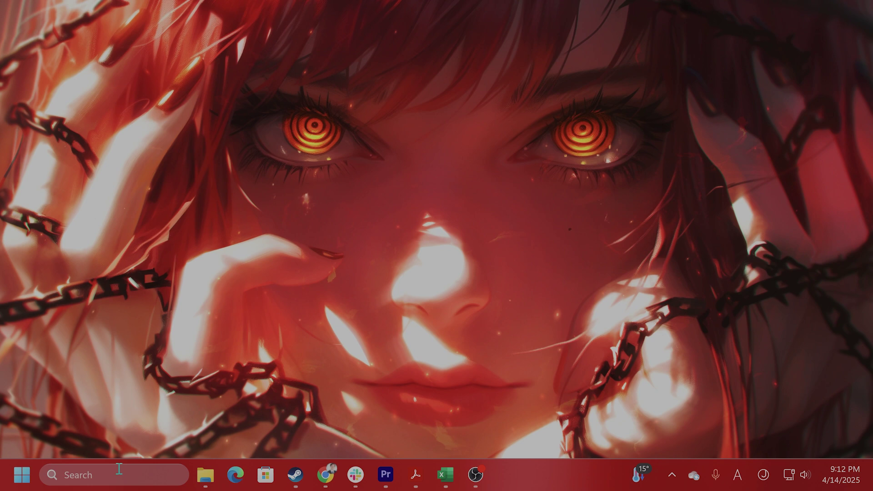
{"action": "left_click", "coordinate": [125, 471]}
{"action": "type", "text": "calculator"}
{"action": "key", "text": "ctrl+a"}
{"action": "type", "text": "cmd"}
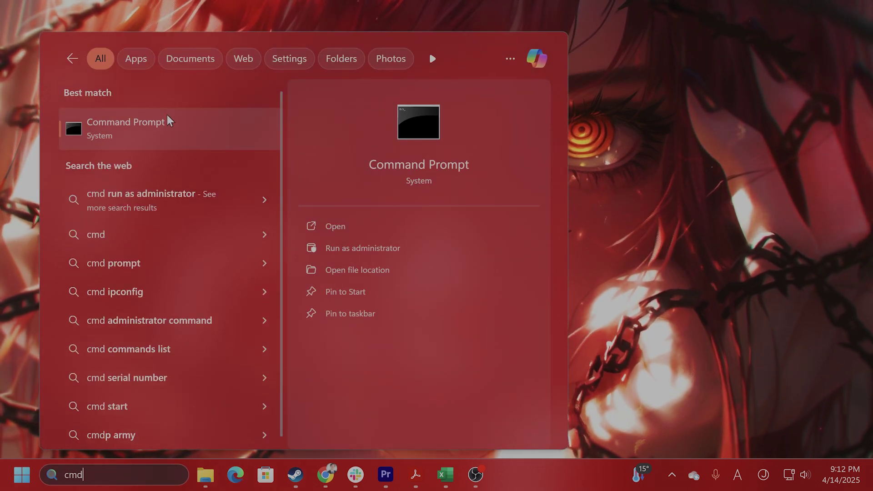
{"action": "right_click", "coordinate": [166, 119]}
{"action": "left_click", "coordinate": [196, 135]}
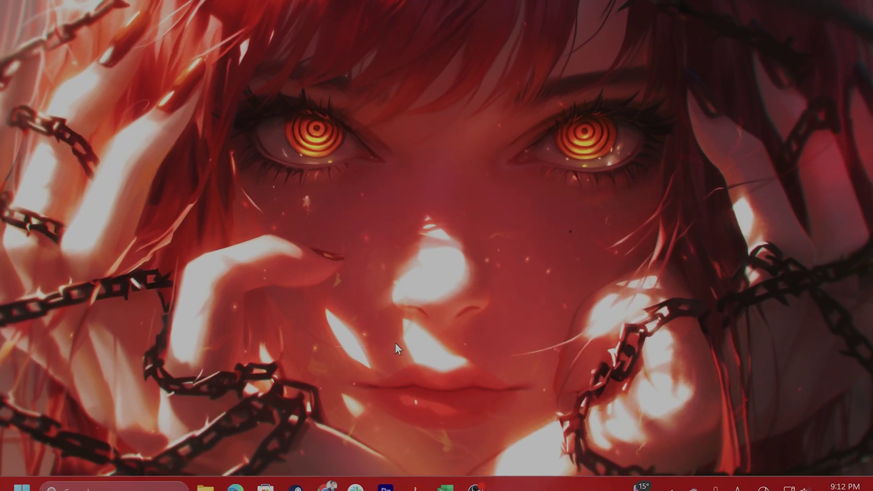
Enter the wmic SoftwareLicensingService query for OA3xOriginalProductKey, correcting the misspelled property name.
{"action": "type", "text": "wm"}
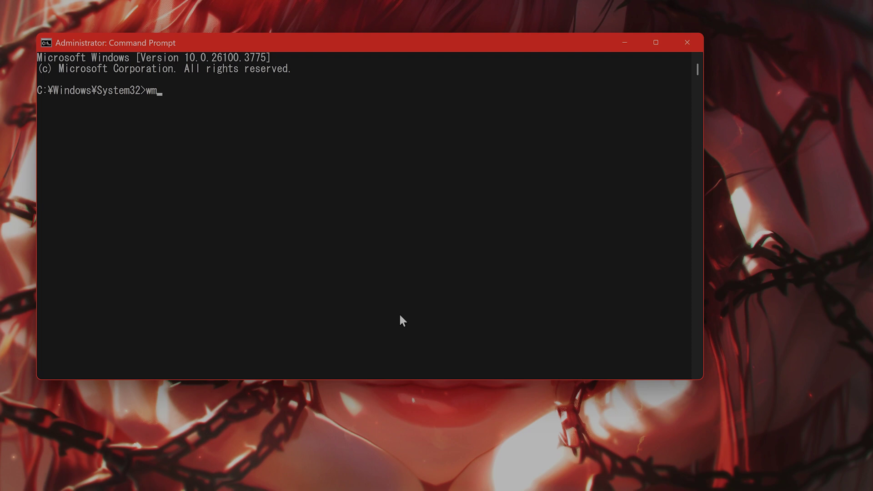
{"action": "type", "text": "iuc path Software"}
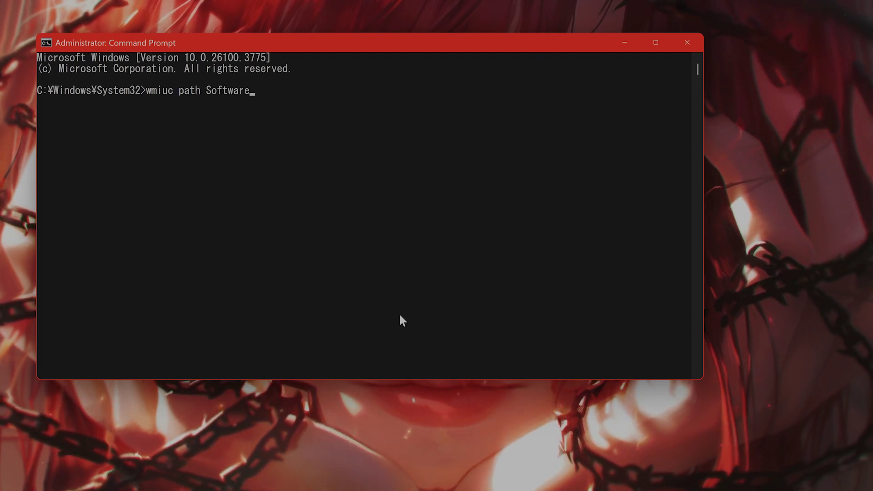
{"action": "type", "text": "LicensingServ"}
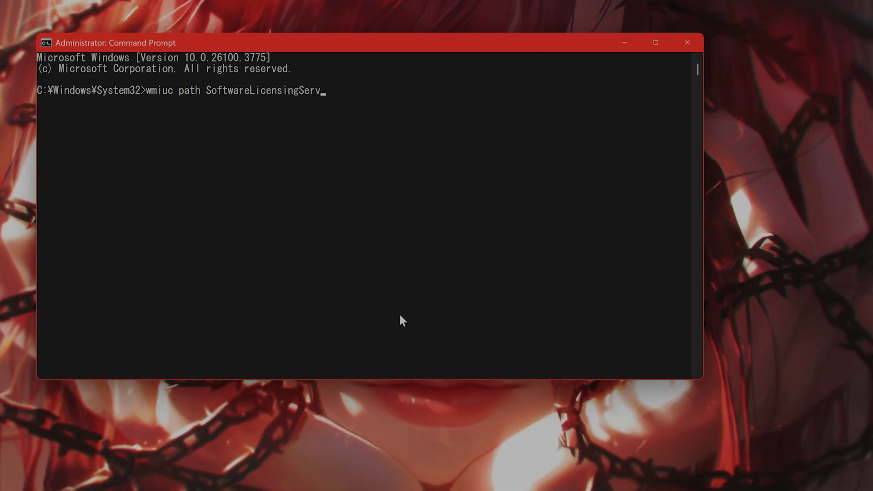
{"action": "type", "text": "ice get OA"}
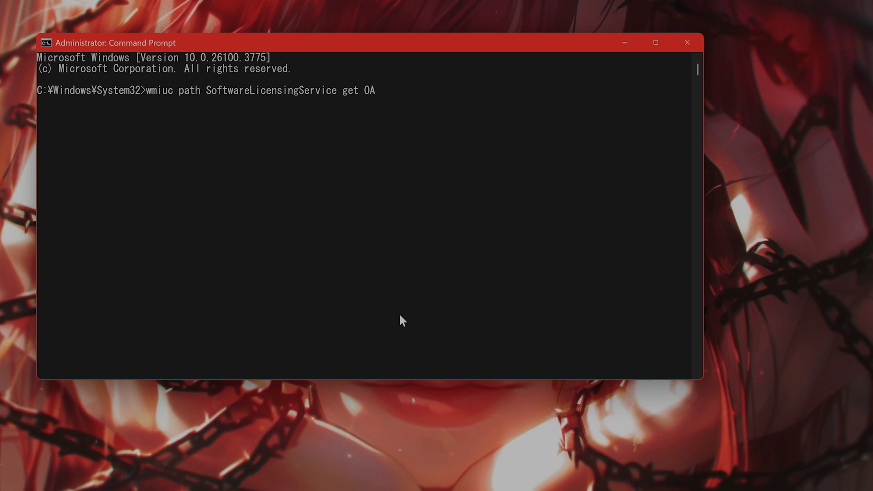
{"action": "type", "text": "3xorign"}
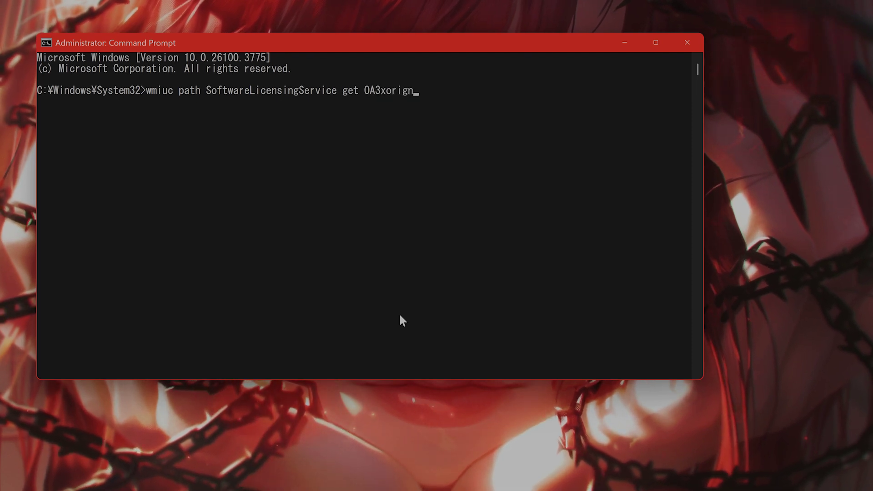
{"action": "key", "text": "BackSpace"}
{"action": "key", "text": "BackSpace"}
{"action": "key", "text": "BackSpace"}
{"action": "key", "text": "BackSpace"}
{"action": "type", "text": "riginalproduct"}
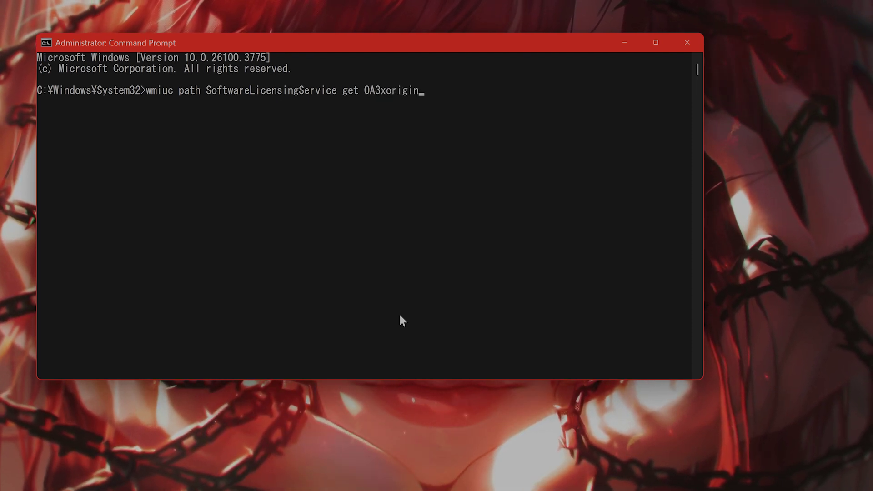
{"action": "type", "text": "key"}
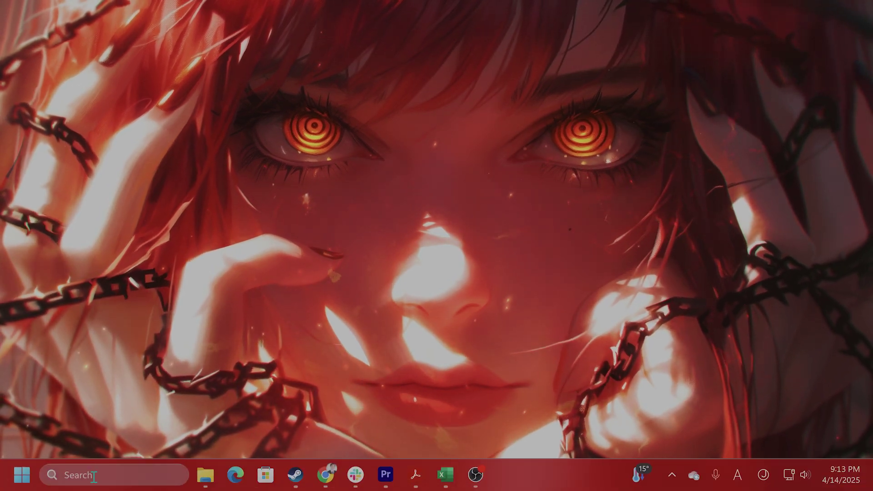
Open Settings to the System > Activation page.
{"action": "left_click", "coordinate": [91, 475]}
{"action": "type", "text": "settings"}
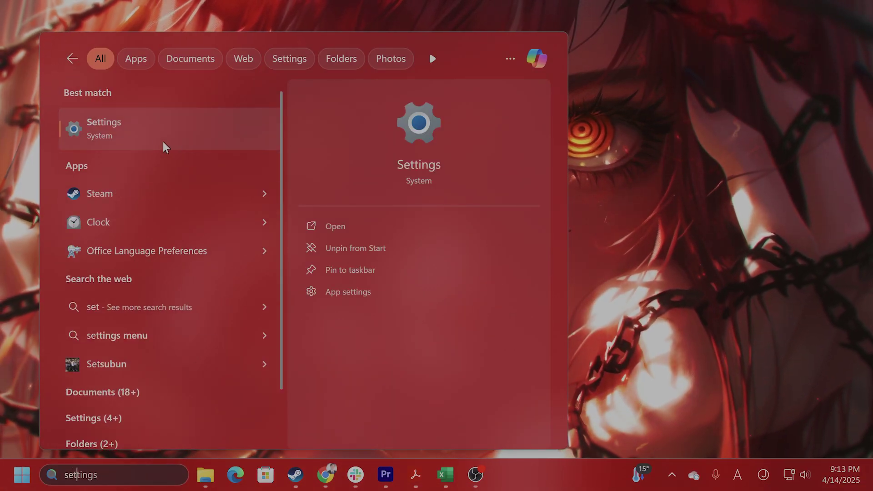
{"action": "left_click", "coordinate": [136, 127]}
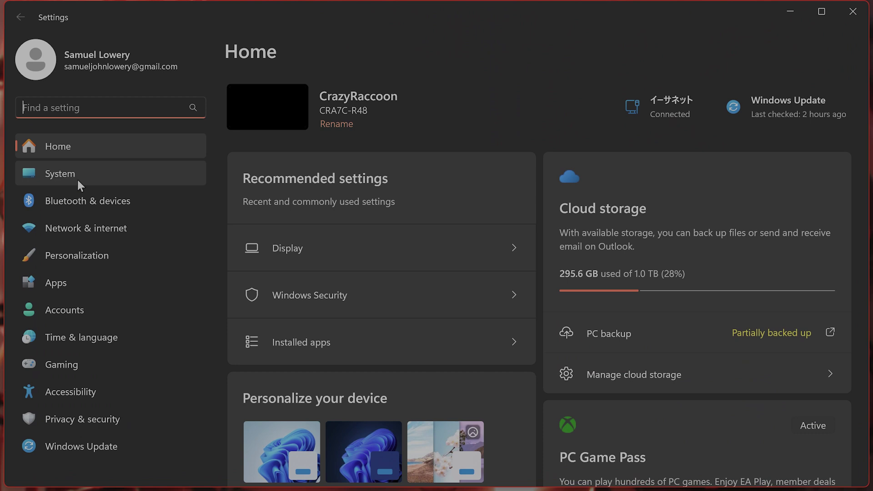
{"action": "left_click", "coordinate": [77, 177]}
{"action": "scroll", "coordinate": [393, 342], "scroll_direction": "down", "scroll_amount": 8}
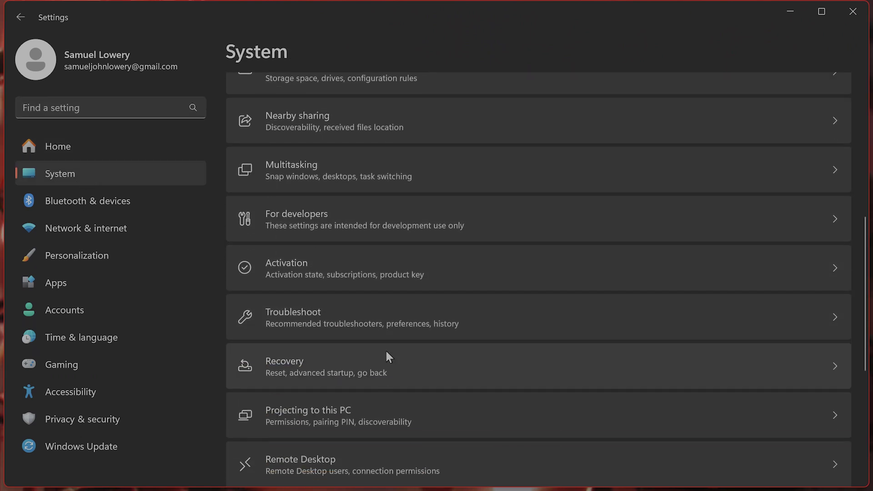
{"action": "left_click", "coordinate": [406, 240]}
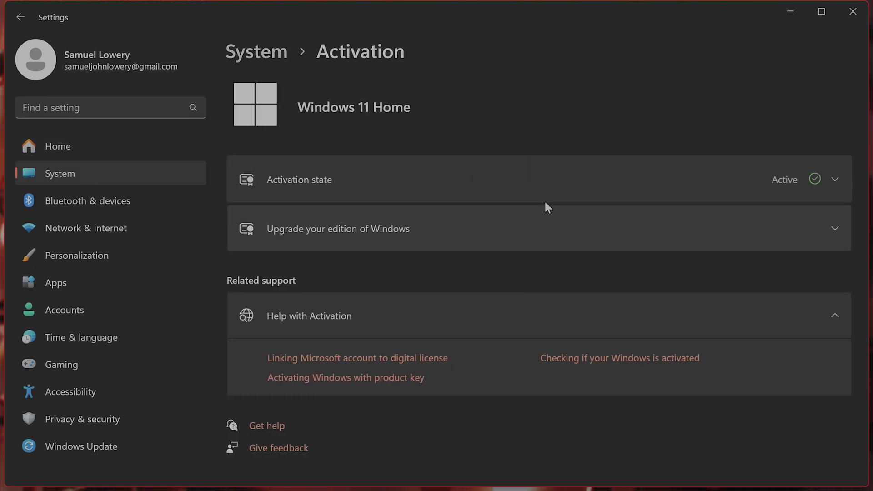
Expand Activation state and Upgrade your edition, confirming an Active digital license, then close Settings.
{"action": "left_click", "coordinate": [837, 183]}
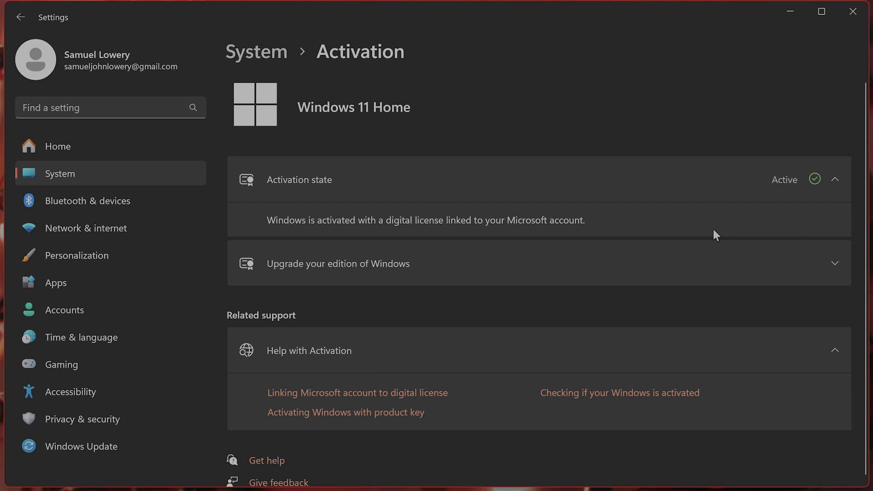
{"action": "left_click", "coordinate": [403, 278]}
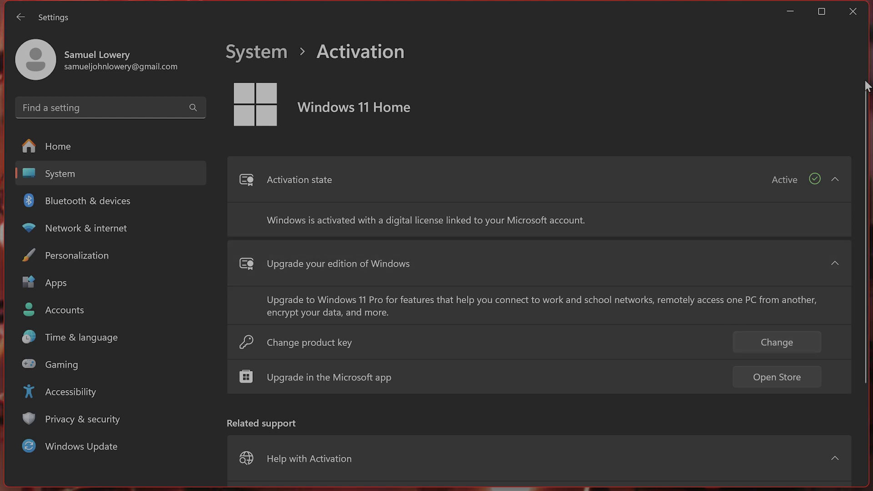
{"action": "left_click", "coordinate": [853, 12]}
Launch Command Prompt as administrator.
{"action": "left_click", "coordinate": [133, 483]}
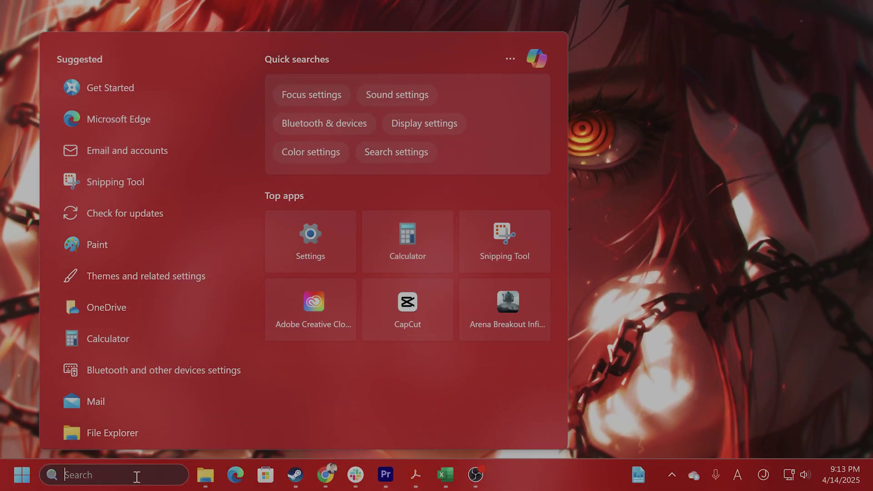
{"action": "type", "text": "cmd"}
{"action": "right_click", "coordinate": [193, 132]}
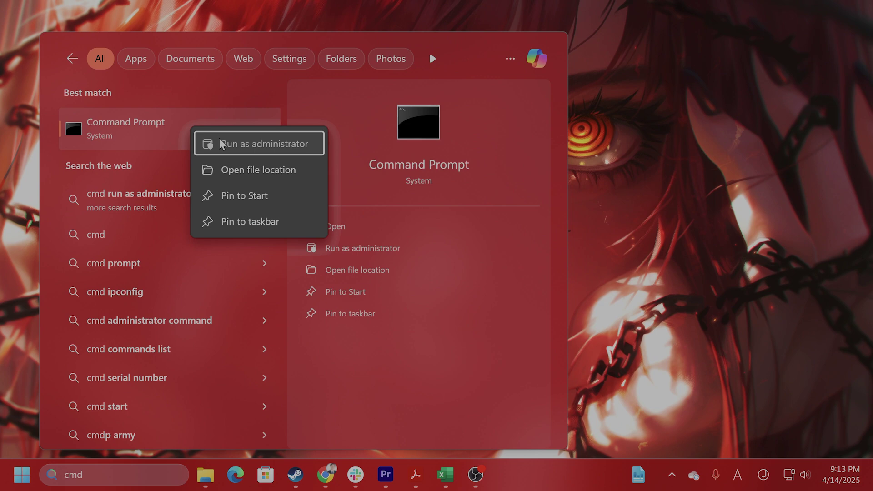
{"action": "left_click", "coordinate": [255, 142]}
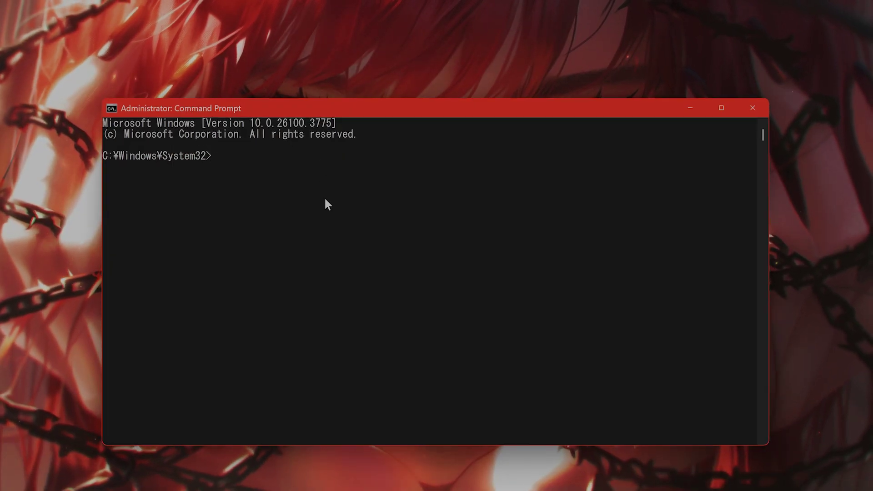
Run slmgr /ipk with the placeholder product key and dismiss the 0xC004F050 invalid-key error.
{"action": "type", "text": "slmgr"}
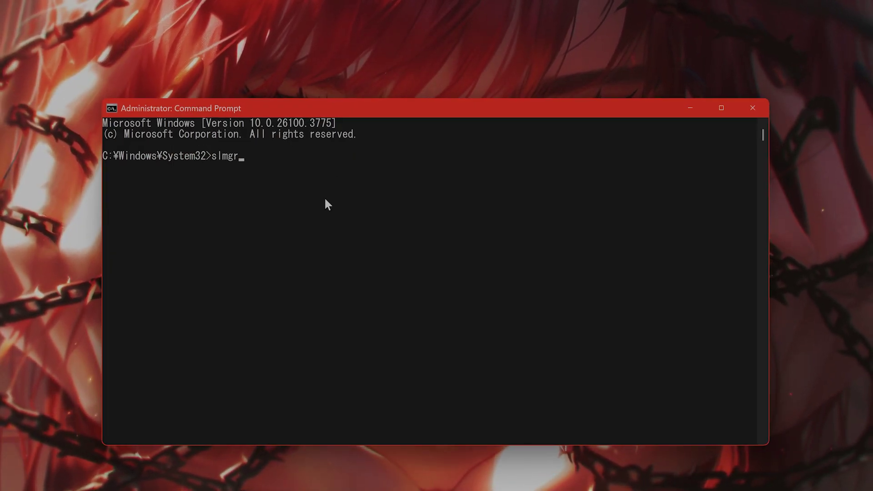
{"action": "type", "text": " /i"}
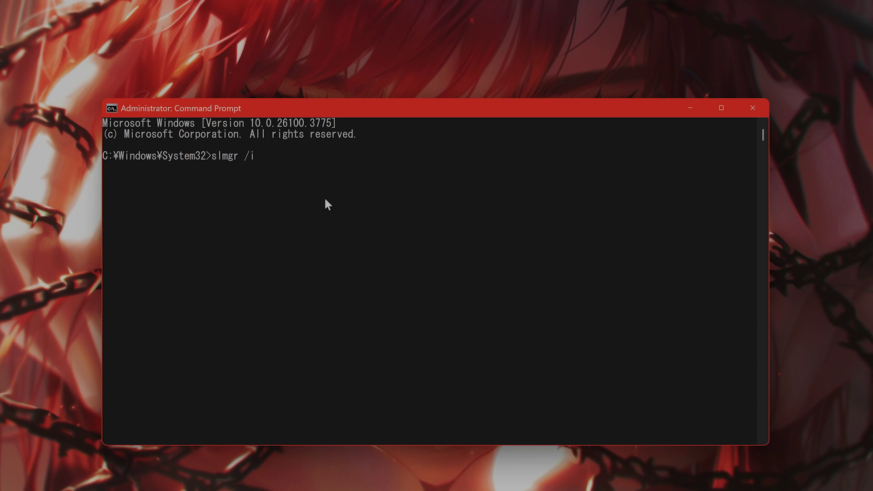
{"action": "type", "text": "pk XXXX-XXXX-XXX="}
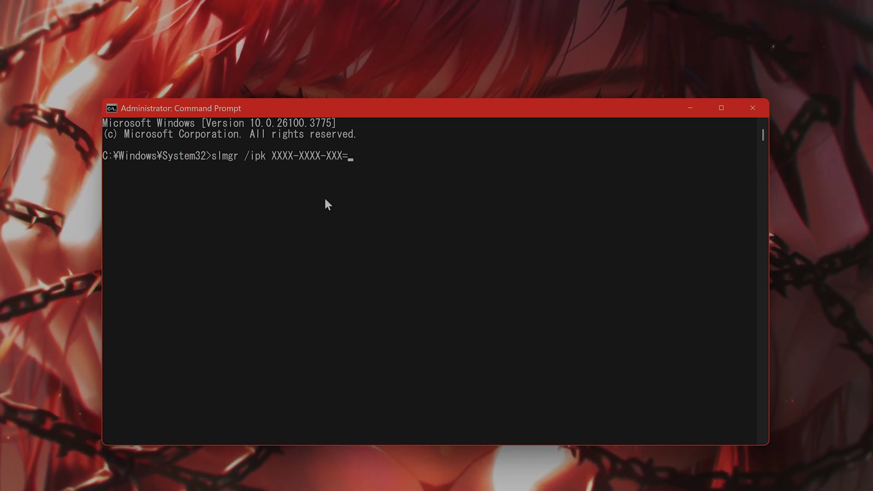
{"action": "key", "text": "BackSpace"}
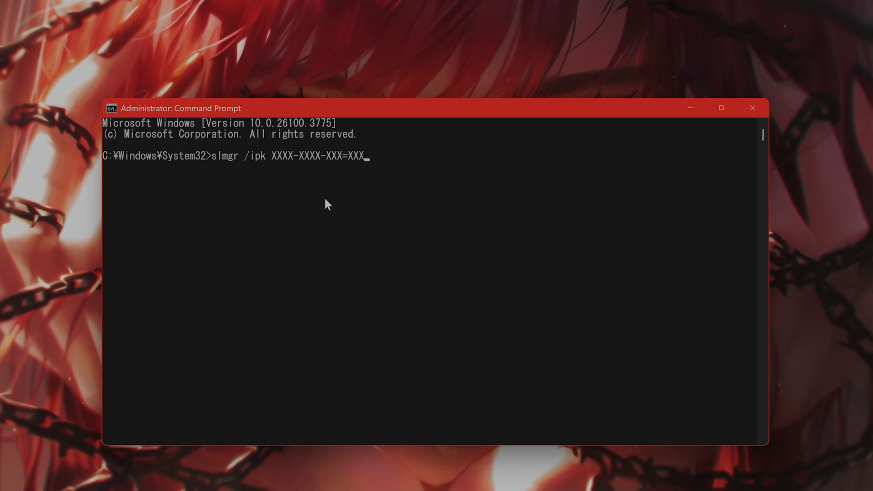
{"action": "type", "text": "-XXXX"}
{"action": "key", "text": "Return"}
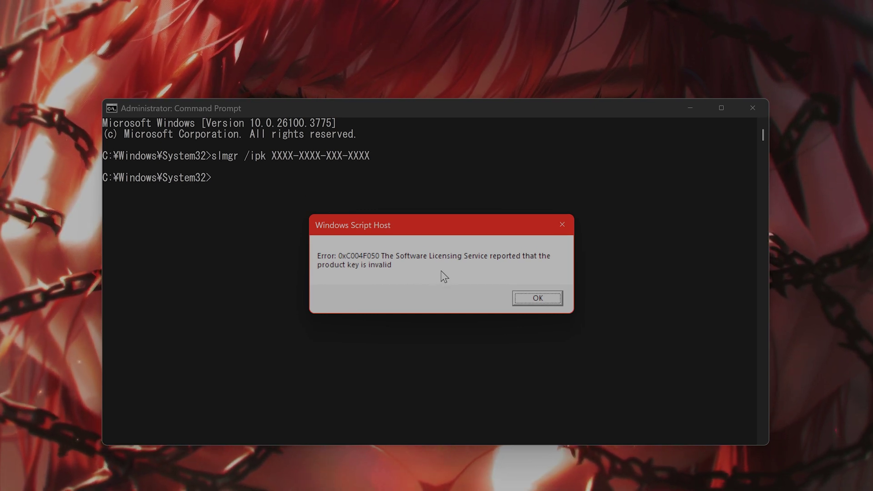
{"action": "left_click", "coordinate": [531, 298]}
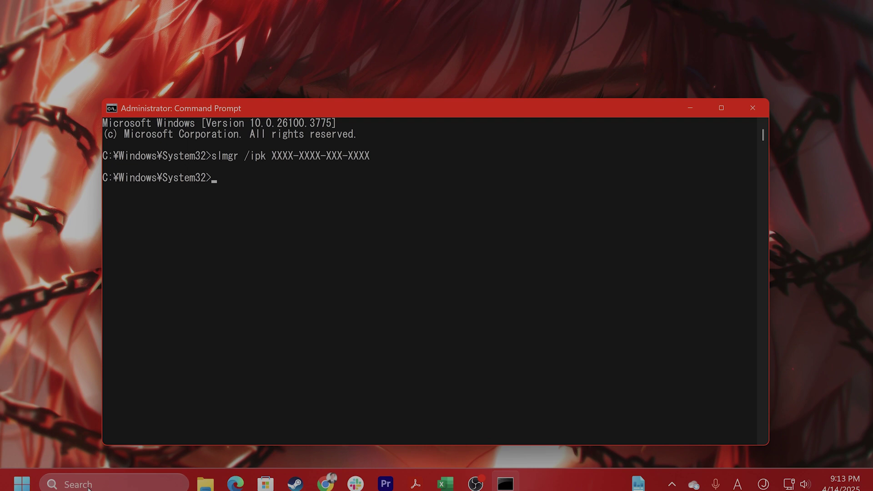
Open Settings to the Accounts page to review the signed-in Microsoft account.
{"action": "left_click", "coordinate": [91, 475]}
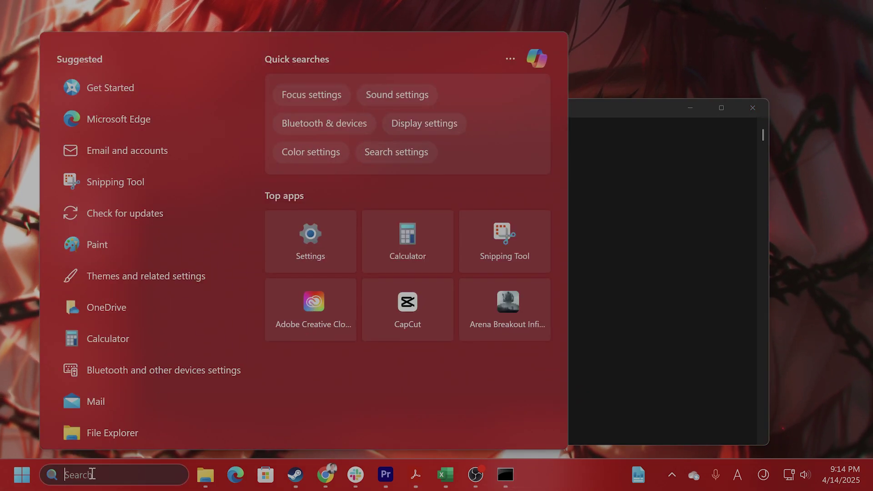
{"action": "type", "text": "settings"}
{"action": "left_click", "coordinate": [142, 129]}
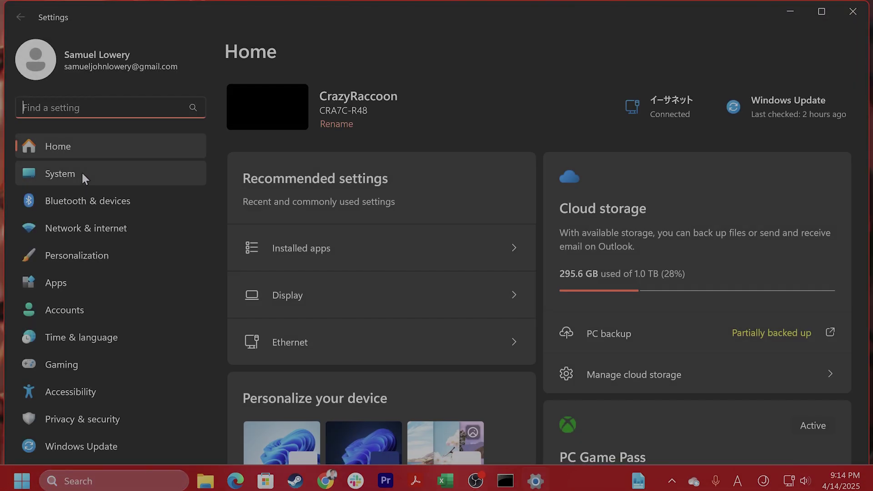
{"action": "left_click", "coordinate": [97, 311]}
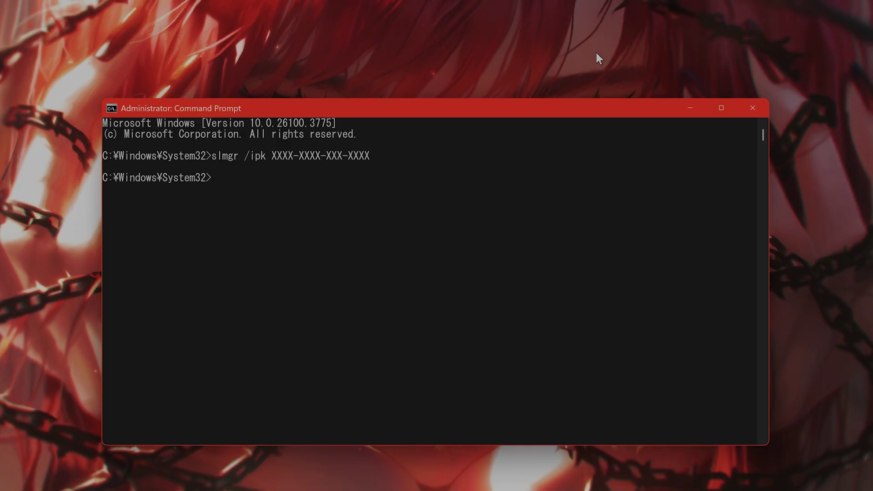
{"action": "mouse_move", "coordinate": [109, 473]}
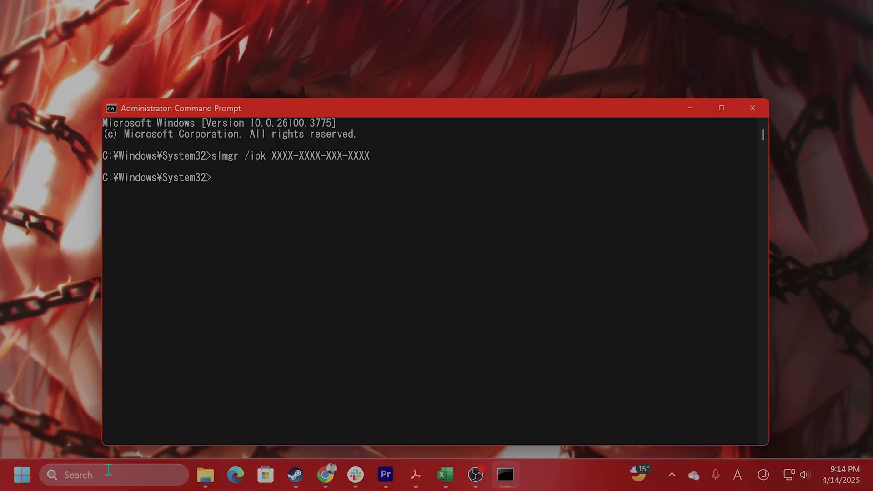
{"action": "left_click", "coordinate": [108, 475]}
{"action": "left_click", "coordinate": [541, 200]}
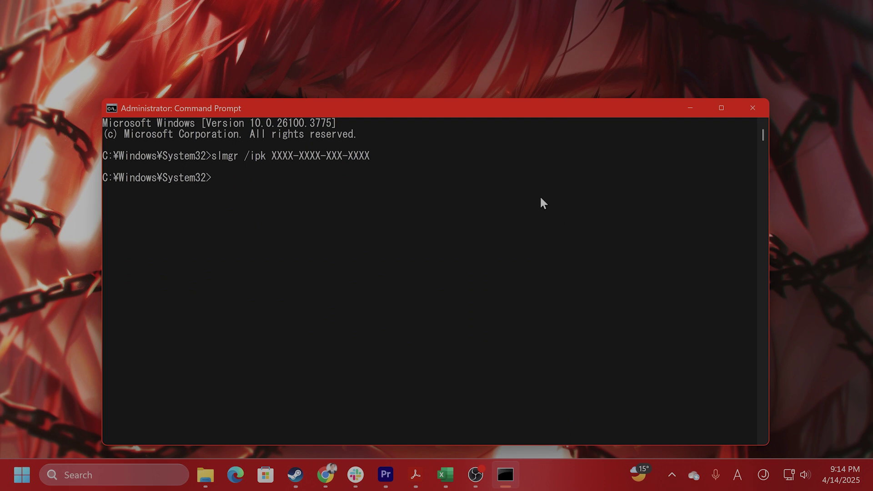
{"action": "left_click", "coordinate": [215, 179]}
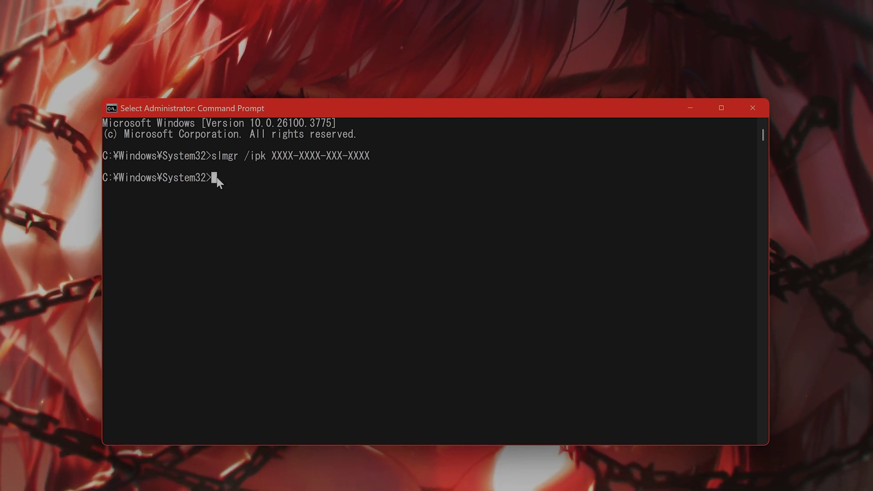
{"action": "type", "text": "slmg"}
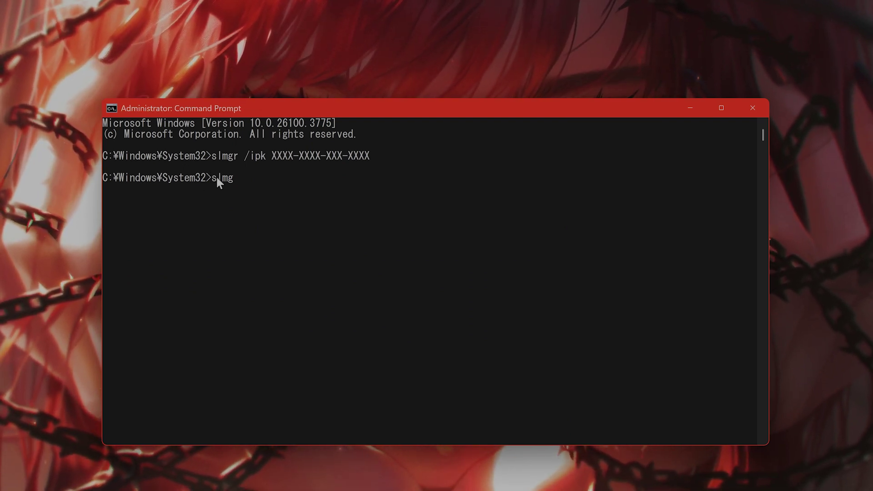
{"action": "type", "text": "r /upk"}
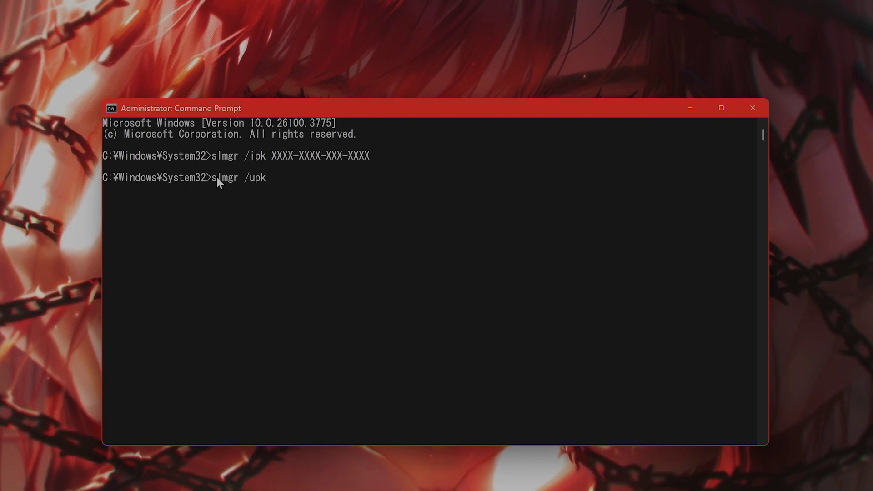
{"action": "key", "text": "BackSpace"}
{"action": "key", "text": "BackSpace"}
{"action": "key", "text": "BackSpace"}
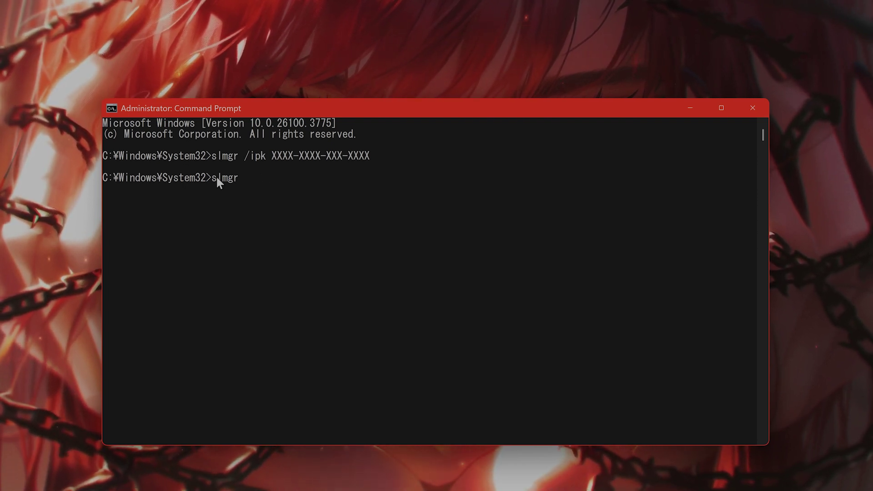
{"action": "type", "text": "pikp etc"}
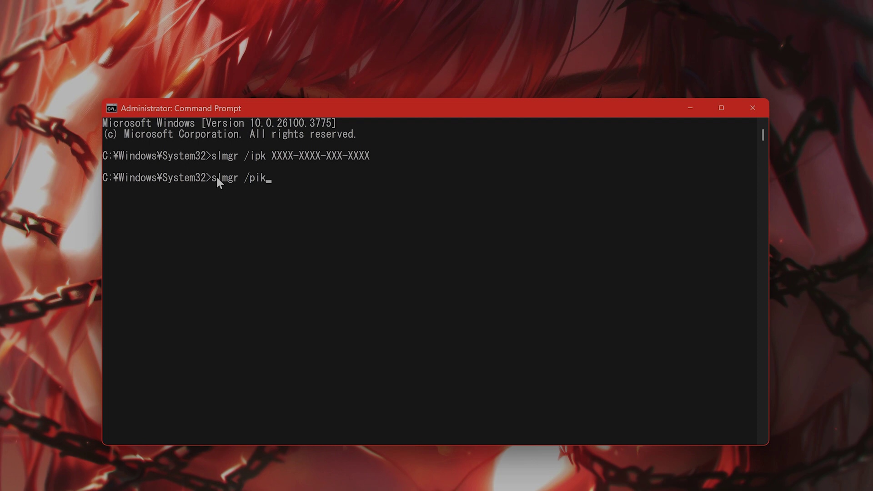
{"action": "key", "text": "BackSpace"}
{"action": "key", "text": "BackSpace"}
{"action": "key", "text": "BackSpace"}
{"action": "key", "text": "BackSpace"}
{"action": "key", "text": "BackSpace"}
{"action": "key", "text": "BackSpace"}
{"action": "key", "text": "BackSpace"}
{"action": "key", "text": "BackSpace"}
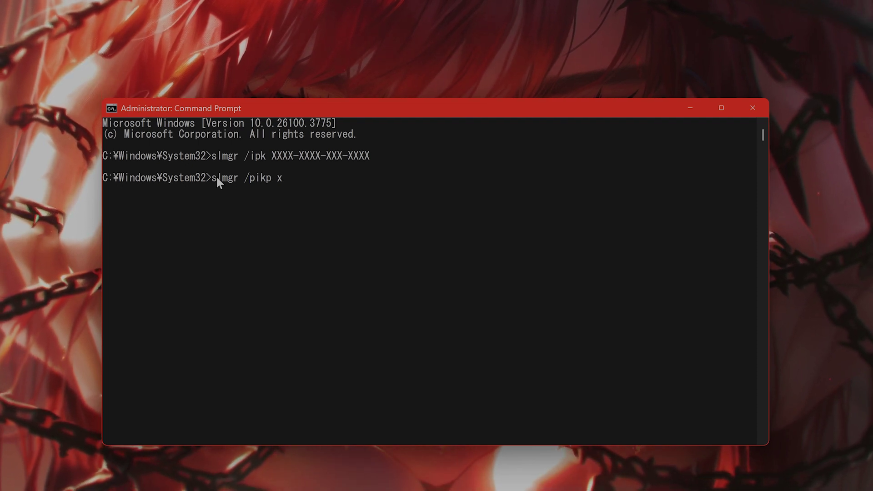
{"action": "type", "text": "ipk xxx"}
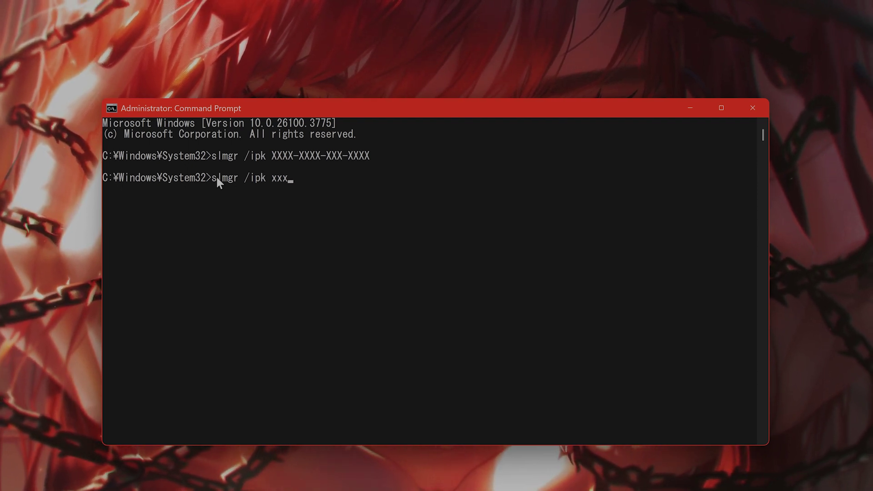
{"action": "type", "text": "-xx-xxx-x"}
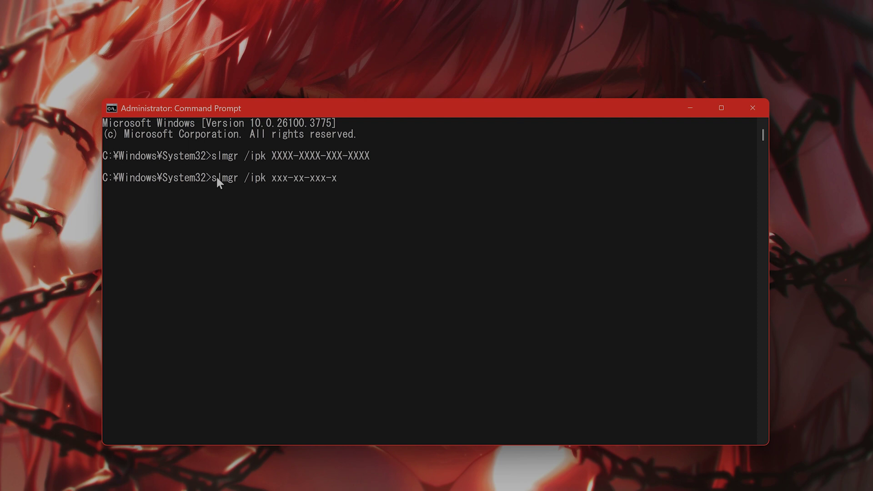
{"action": "key", "text": "BackSpace"}
{"action": "key", "text": "BackSpace"}
{"action": "key", "text": "BackSpace"}
{"action": "key", "text": "BackSpace"}
{"action": "key", "text": "BackSpace"}
{"action": "key", "text": "BackSpace"}
{"action": "key", "text": "BackSpace"}
{"action": "key", "text": "BackSpace"}
{"action": "key", "text": "BackSpace"}
{"action": "key", "text": "BackSpace"}
{"action": "key", "text": "BackSpace"}
{"action": "key", "text": "BackSpace"}
{"action": "key", "text": "BackSpace"}
{"action": "key", "text": "BackSpace"}
{"action": "key", "text": "BackSpace"}
{"action": "key", "text": "BackSpace"}
{"action": "key", "text": "BackSpace"}
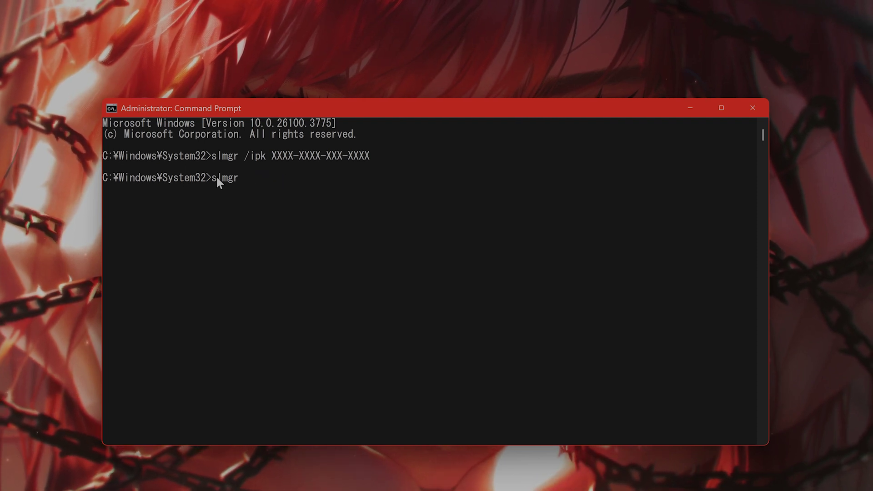
{"action": "type", "text": "/ato"}
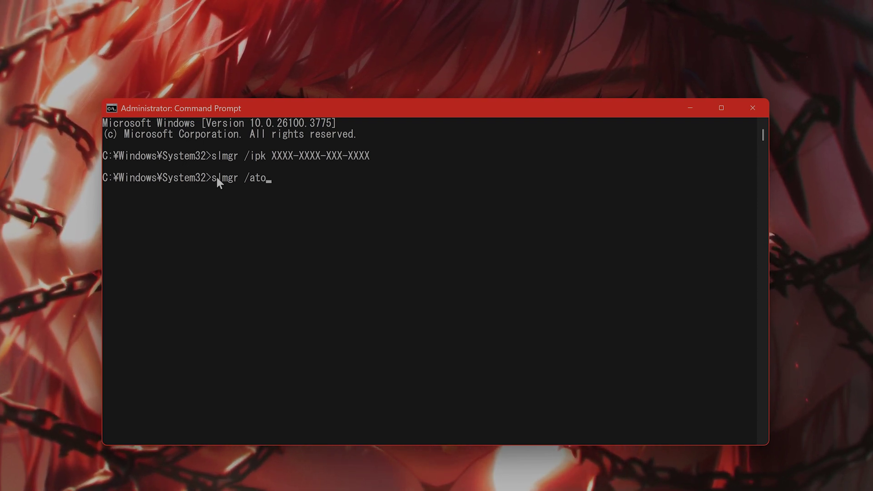
Run sfc /scannow in place of slmgr /ato, then close the scanning console.
{"action": "key", "text": "BackSpace"}
{"action": "key", "text": "BackSpace"}
{"action": "key", "text": "BackSpace"}
{"action": "key", "text": "BackSpace"}
{"action": "key", "text": "BackSpace"}
{"action": "key", "text": "BackSpace"}
{"action": "key", "text": "BackSpace"}
{"action": "key", "text": "BackSpace"}
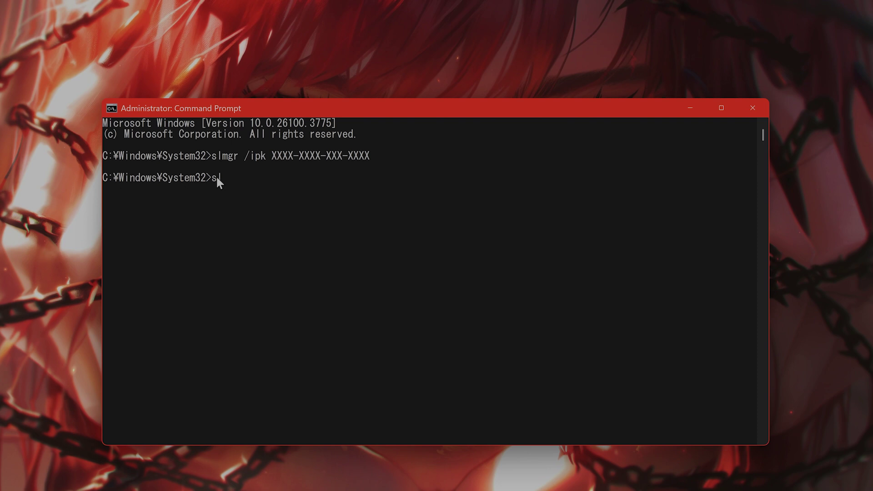
{"action": "type", "text": "/scannow"}
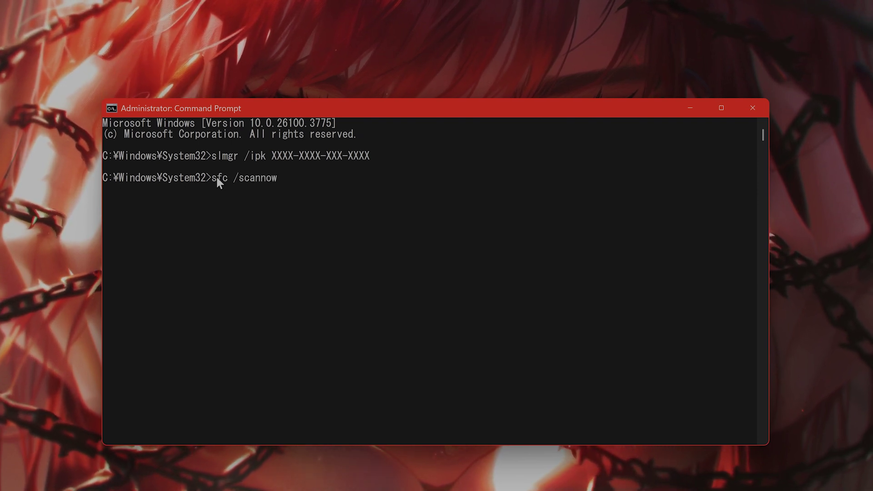
{"action": "key", "text": "Return"}
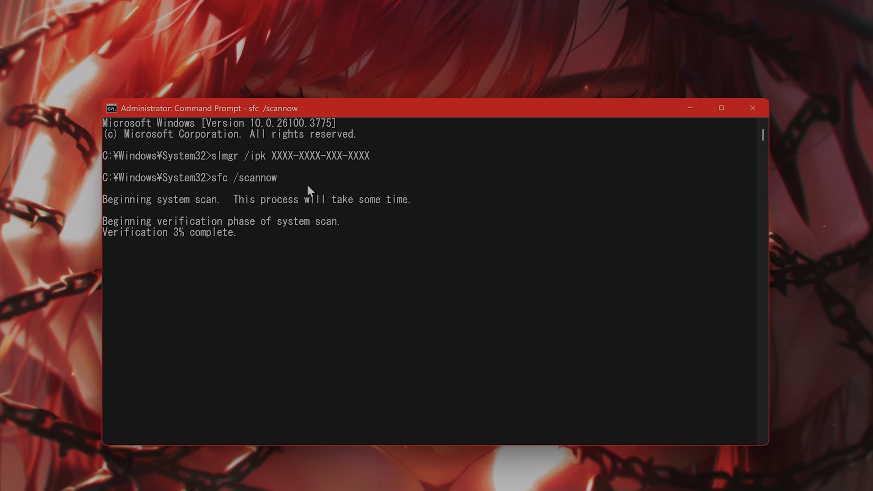
{"action": "left_click", "coordinate": [758, 108]}
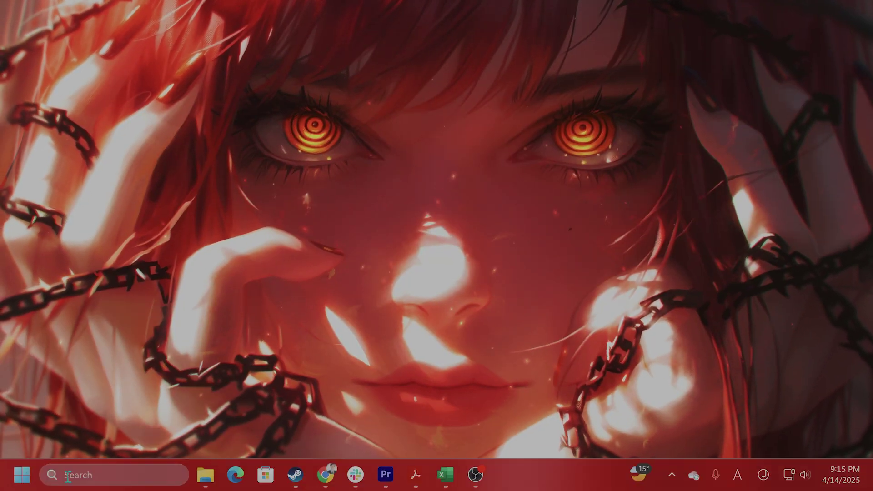
In a new administrator Command Prompt, start DISM /online /cleanup-image, then close the console.
{"action": "left_click", "coordinate": [73, 474]}
{"action": "type", "text": "cmd"}
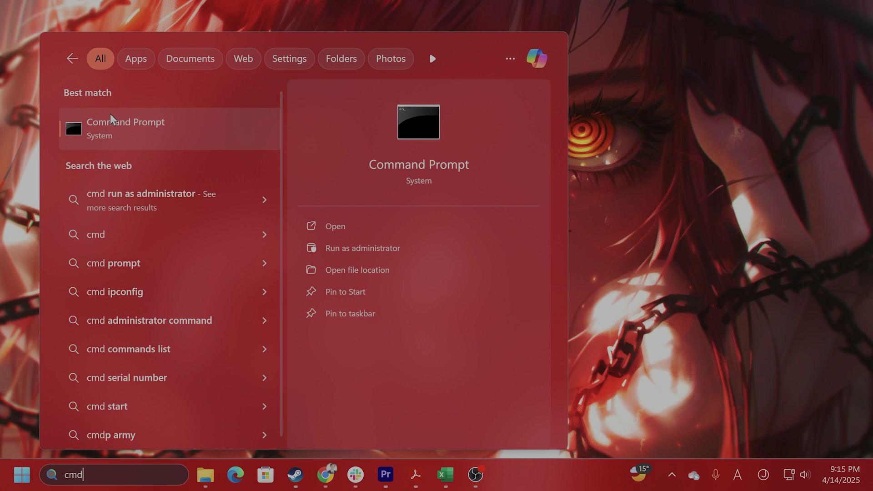
{"action": "right_click", "coordinate": [118, 119]}
{"action": "left_click", "coordinate": [177, 130]}
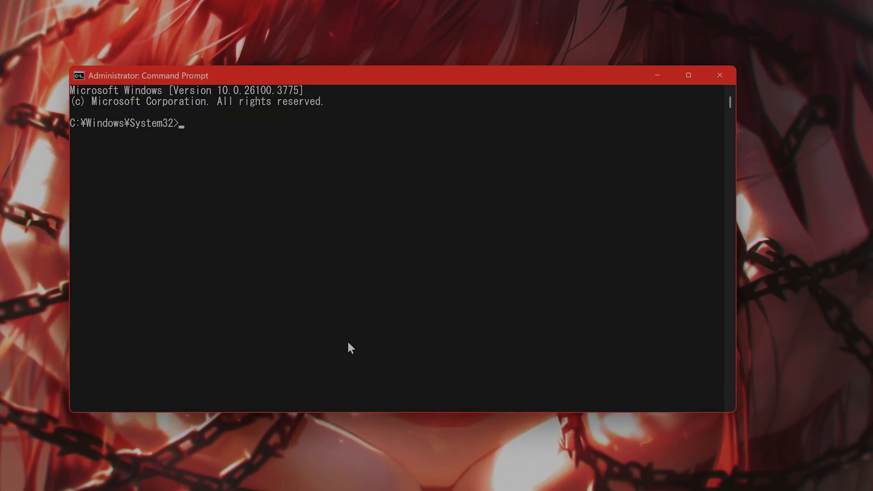
{"action": "type", "text": "DISM /online"}
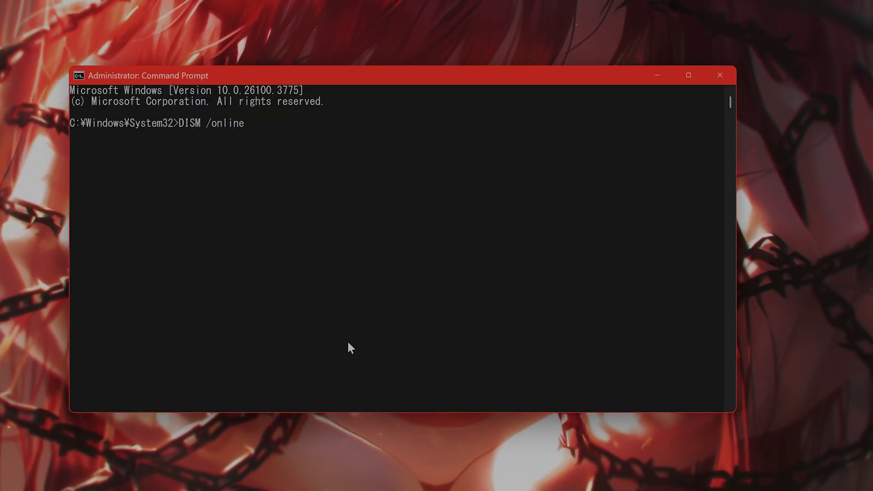
{"action": "type", "text": " /cleanup-"}
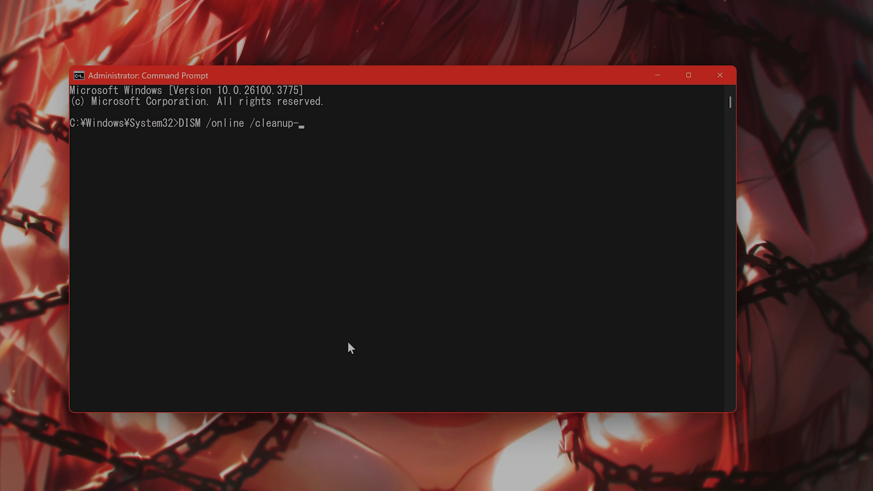
{"action": "type", "text": "image /restorehealth"}
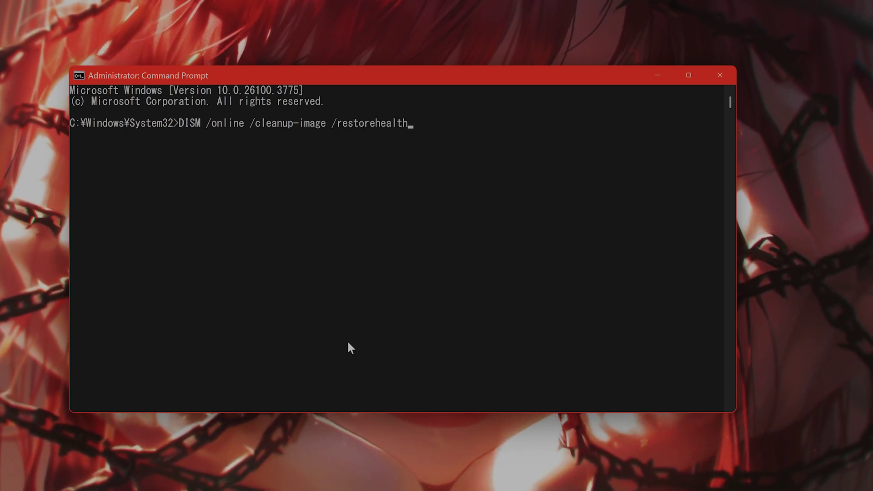
{"action": "key", "text": "Return"}
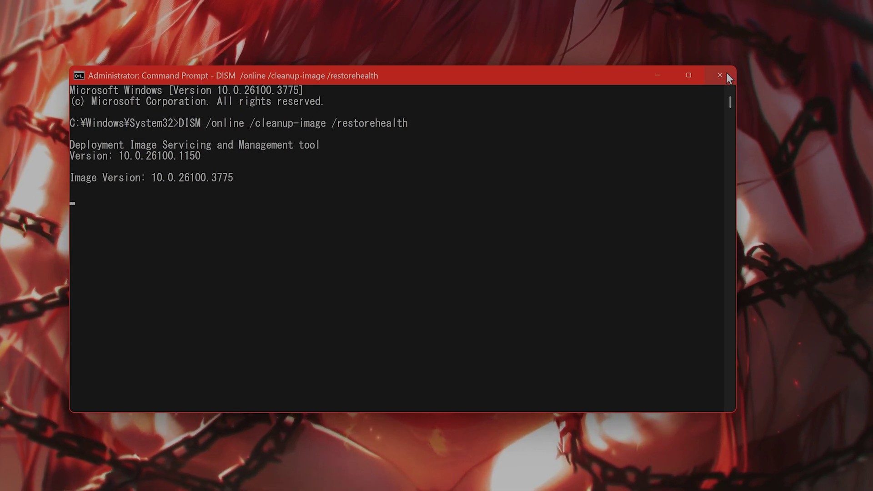
{"action": "left_click", "coordinate": [726, 73]}
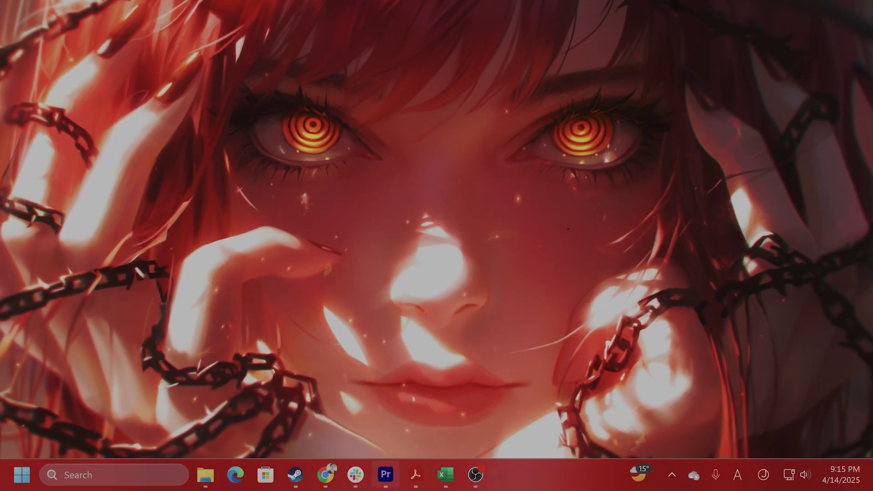